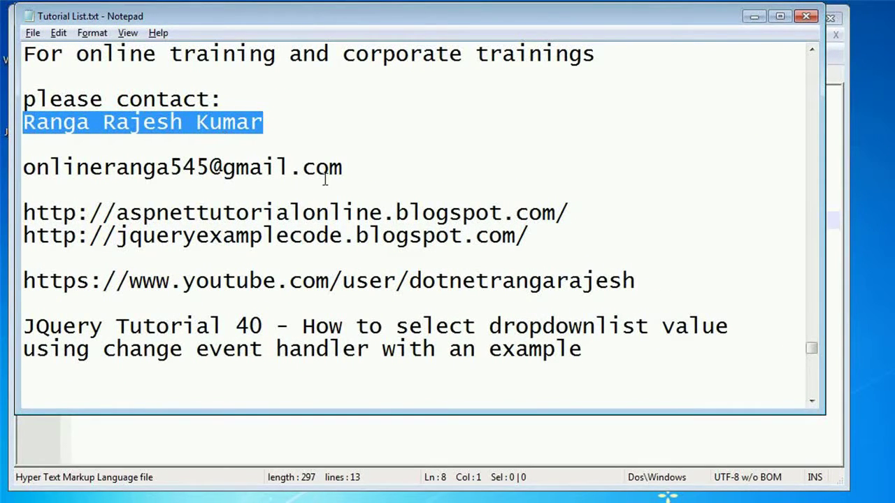
Step: Highlight the contact e-mail, the two blog addresses and the YouTube channel line in the notes
left_click_drag(358, 168, 33, 168)
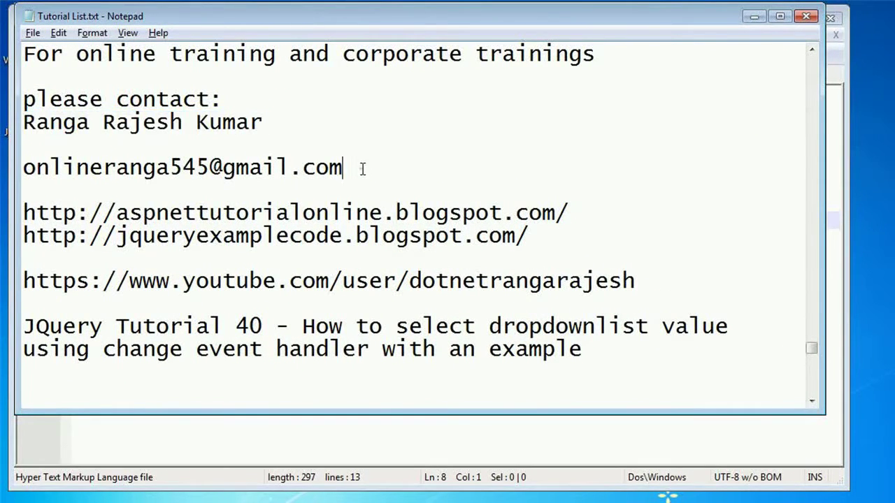
left_click(373, 256)
left_click_drag(536, 239, 540, 197)
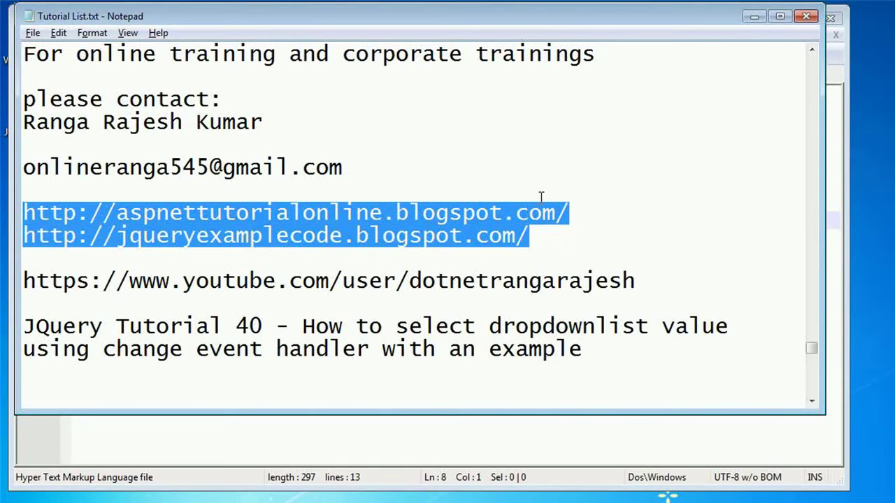
triple_click(674, 281)
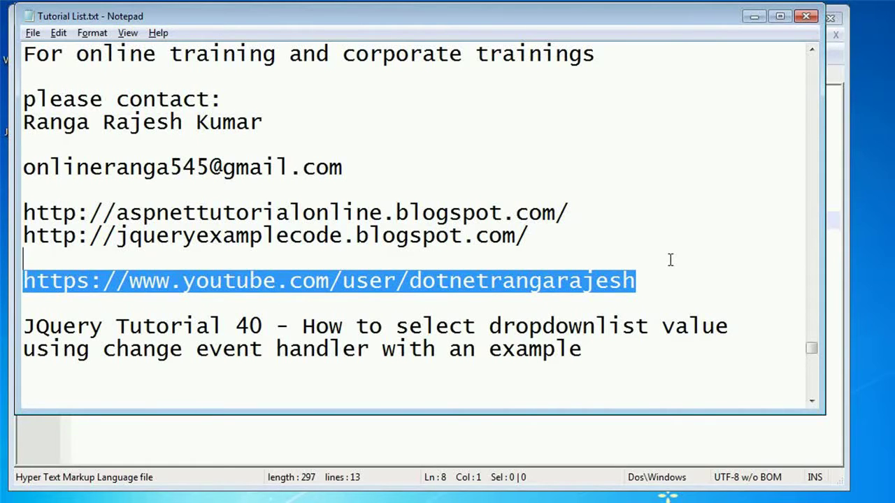
Step: Highlight the tutorial title, including 'dropdownlist' and 'change event handler with an example'
left_click_drag(615, 346, 23, 326)
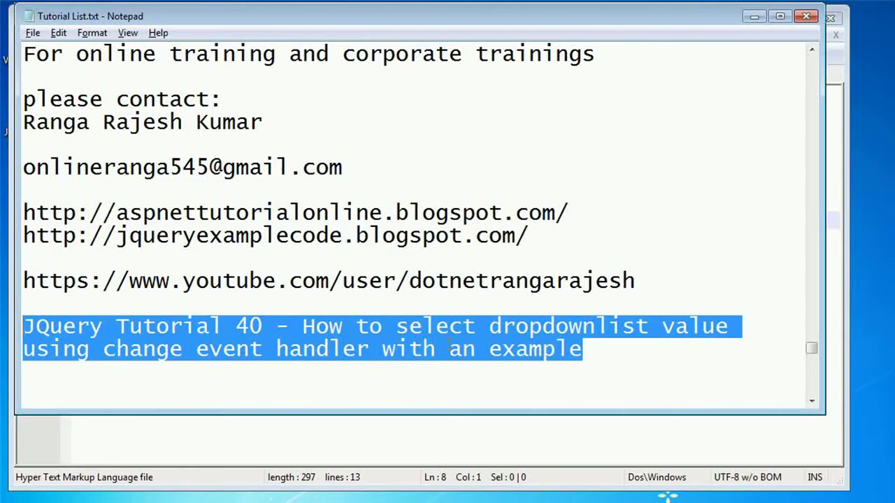
left_click(463, 376)
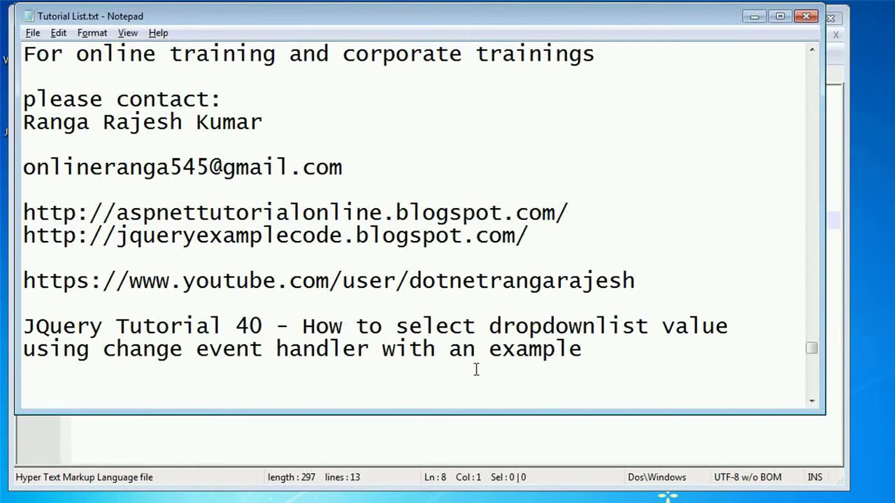
double_click(556, 327)
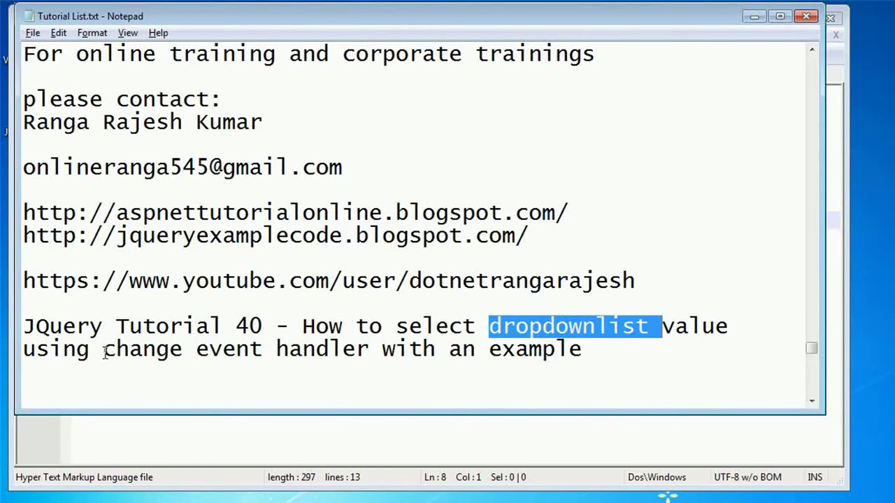
left_click_drag(104, 349, 582, 351)
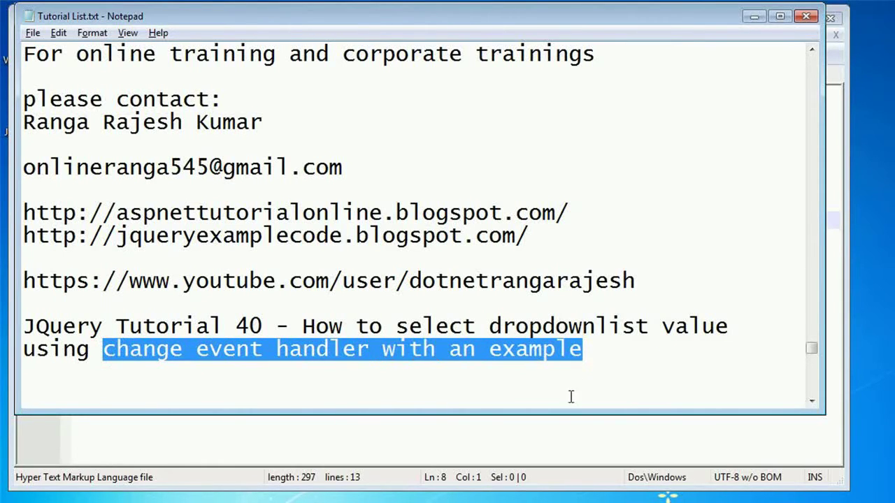
Step: Add an indented <select id="#list"> … </select> element on line 8 of the HTML file
left_click(536, 439)
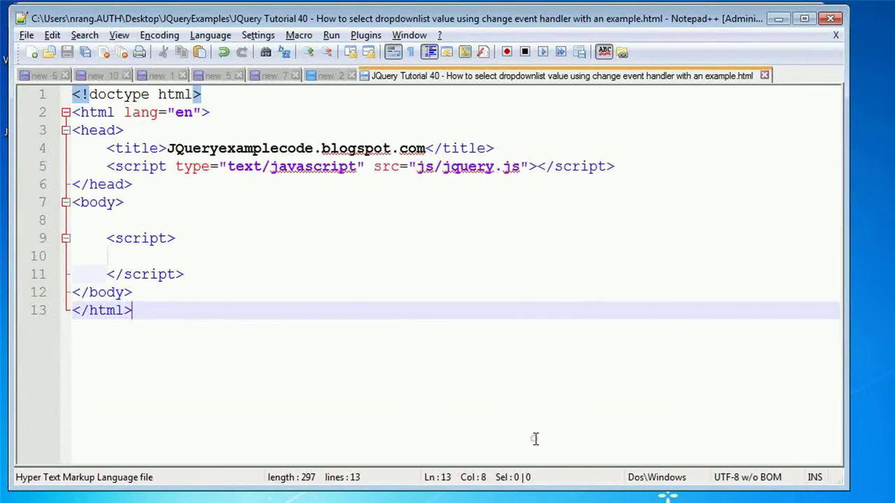
left_click(191, 223)
key("Tab")
type("<s")
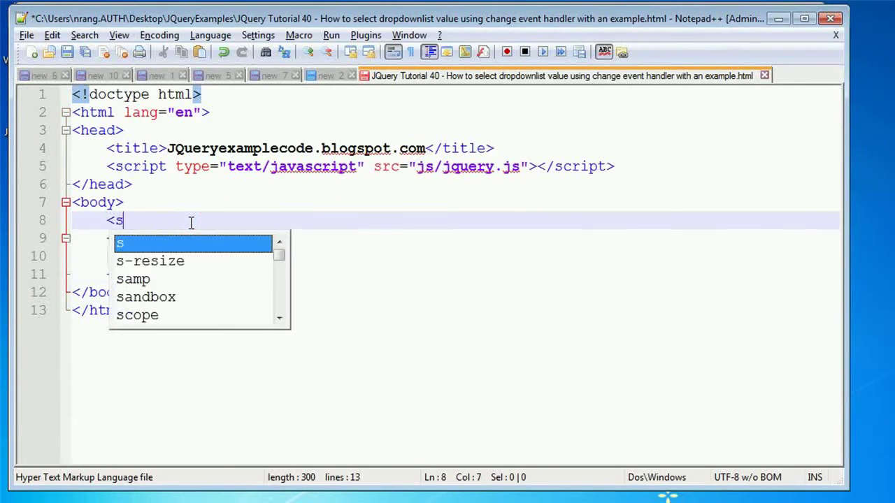
type("elect ")
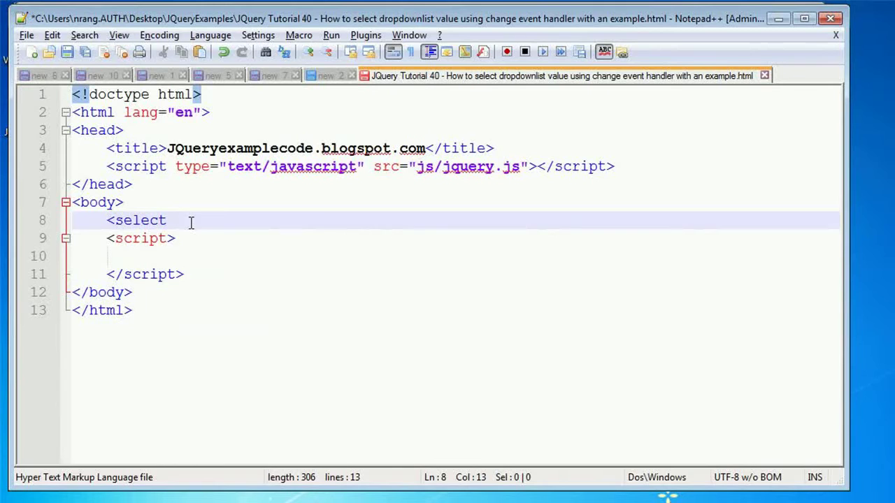
type("id=")
type("\"\"")
key("Left")
type("#list")
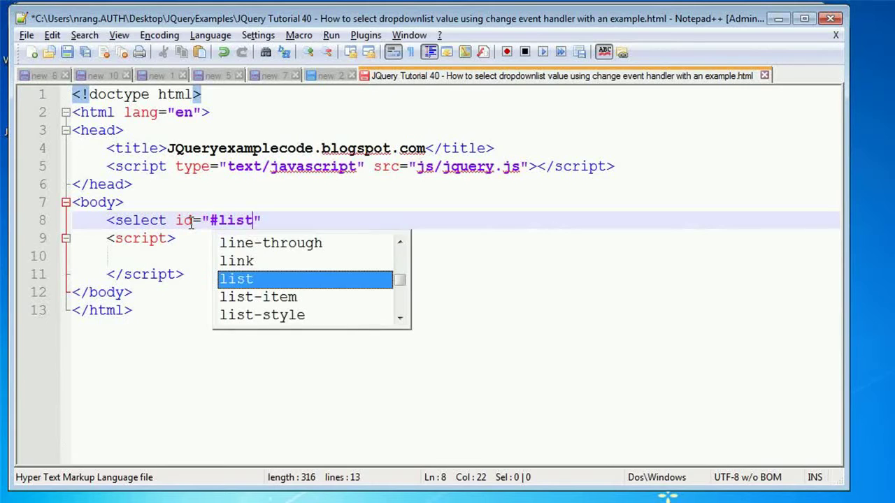
key("Right")
type(">")
key("Return")
key("Return")
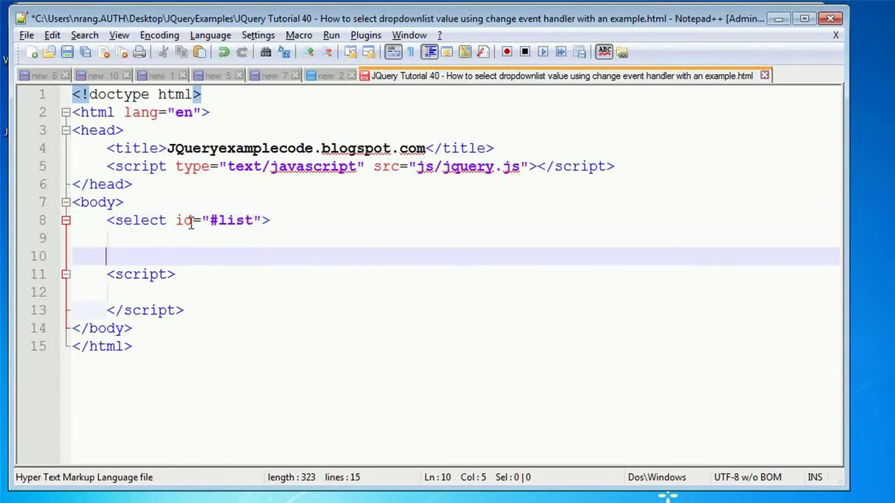
type("</selec")
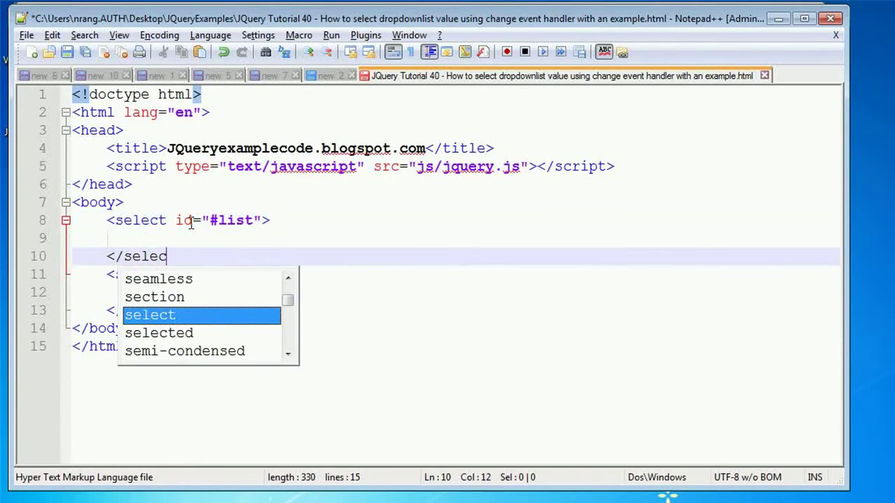
type("t>")
Step: Insert <option value='red'>Red </option> inside the select element
key("Up")
key("Tab")
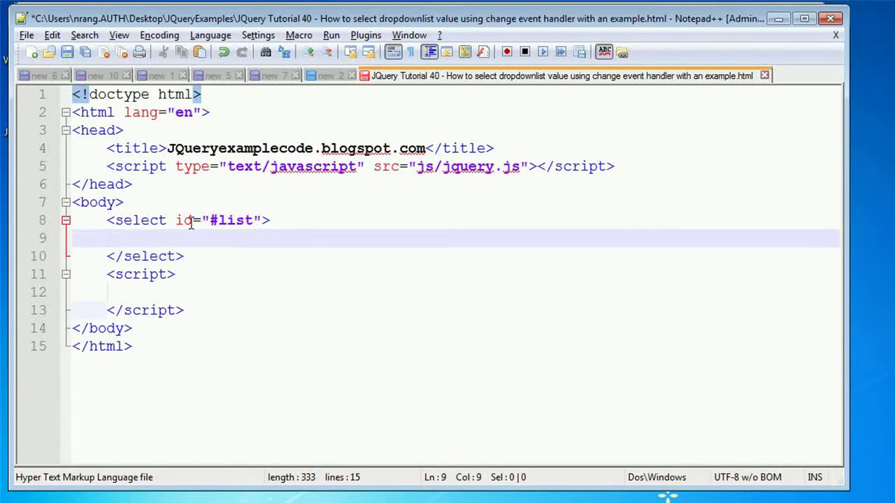
type(",")
key("BackSpace")
type("<op")
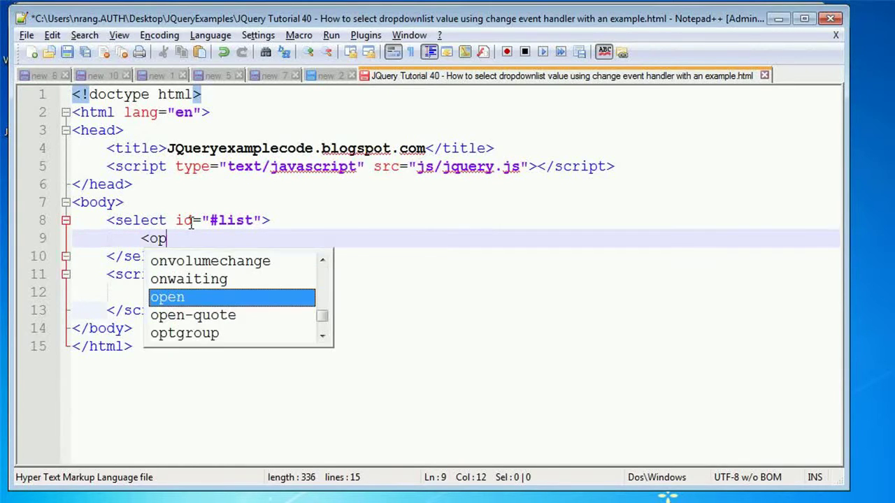
type("tion")
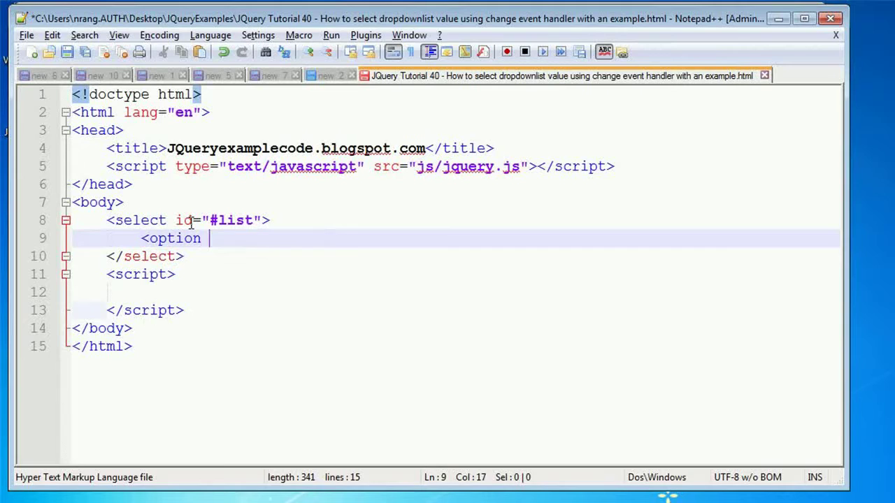
type(" value=")
type("''")
key("Left")
type("red")
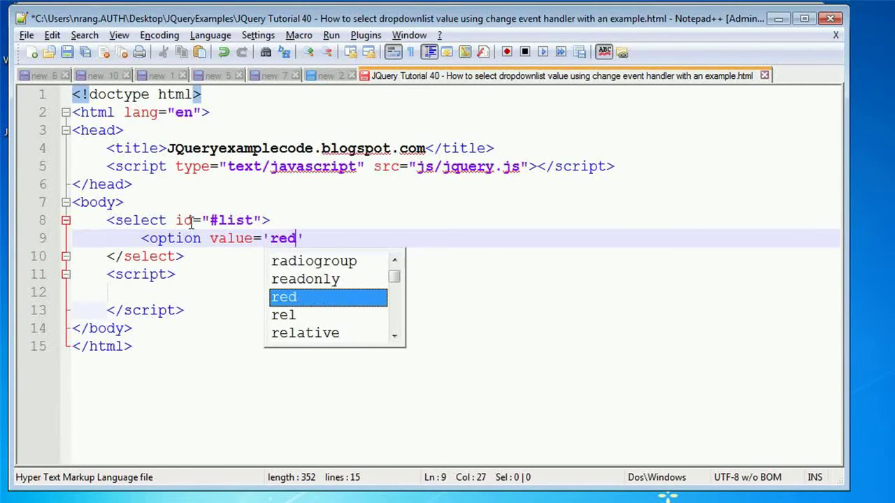
key("Right")
type(">R")
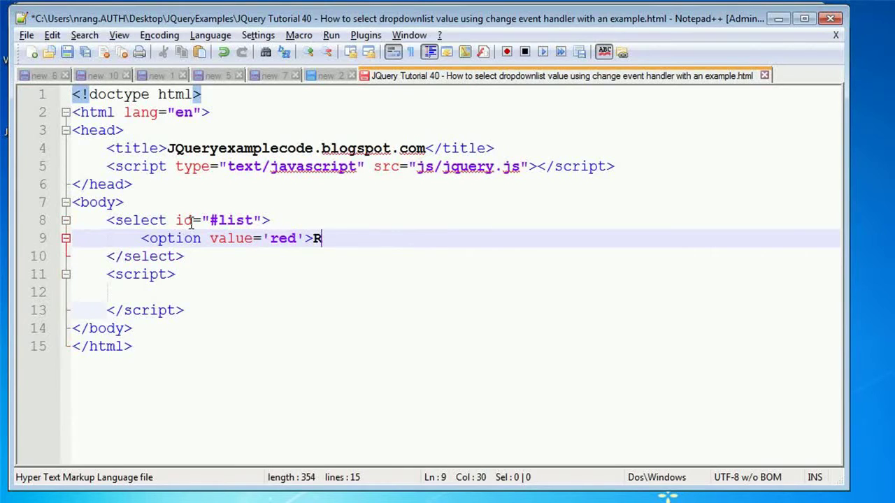
type("ed <")
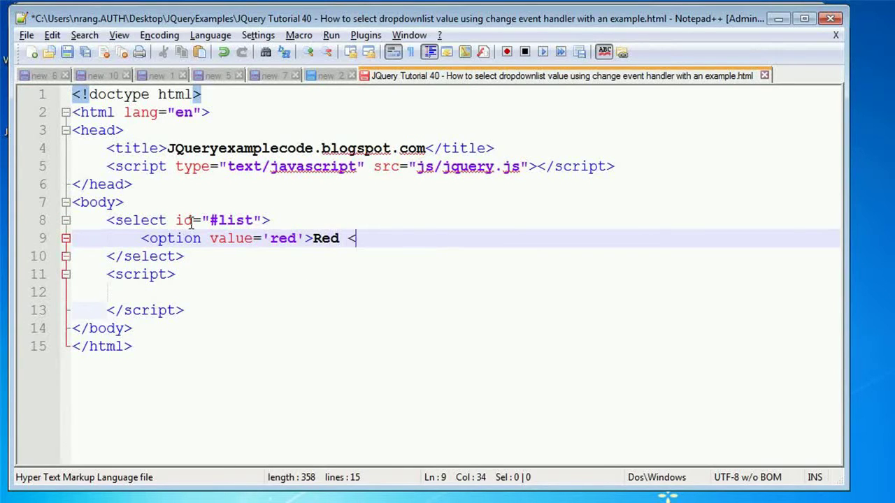
type("/optio")
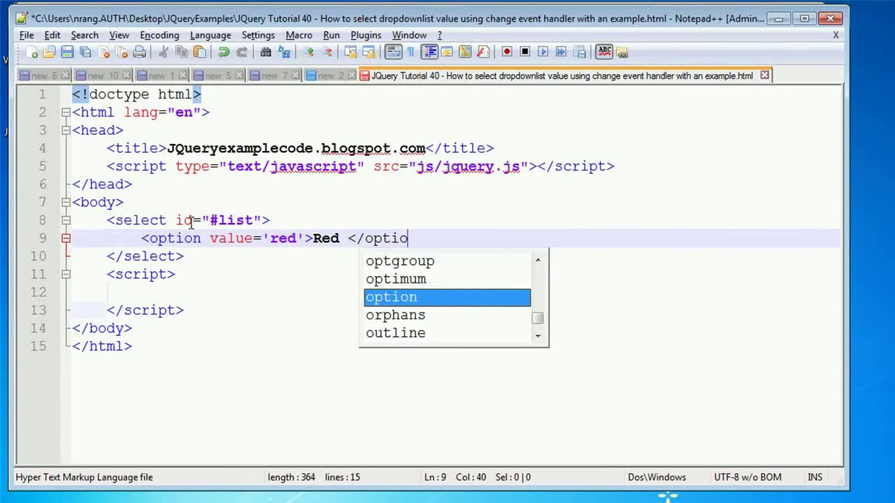
type("n>")
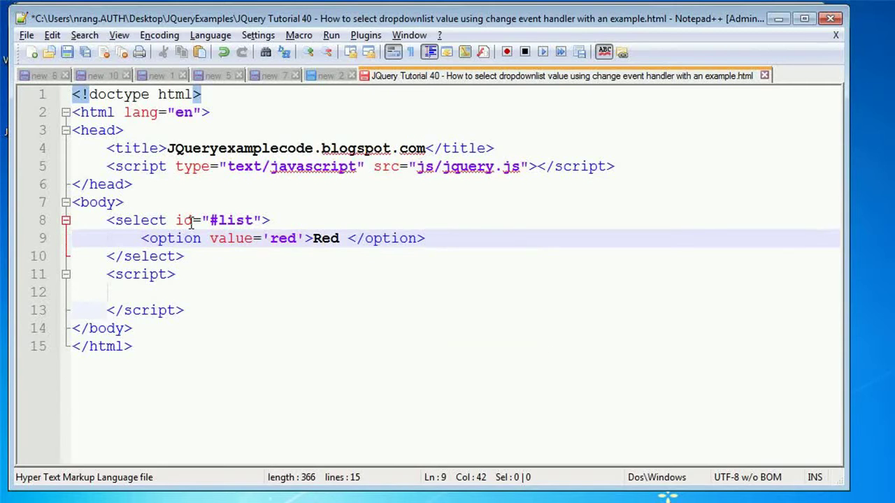
key("shift+Home")
key("ctrl+c")
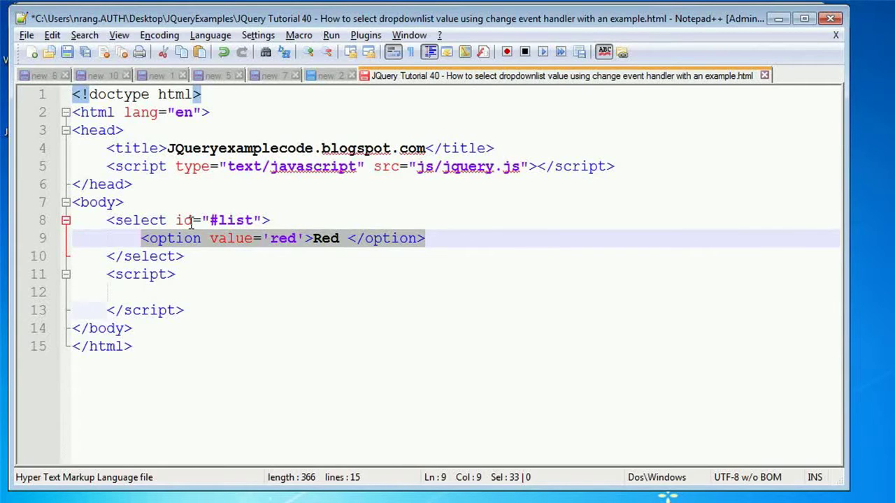
Step: Paste two copies of the Red option and relabel them blue and green
left_click(455, 242)
key("Return")
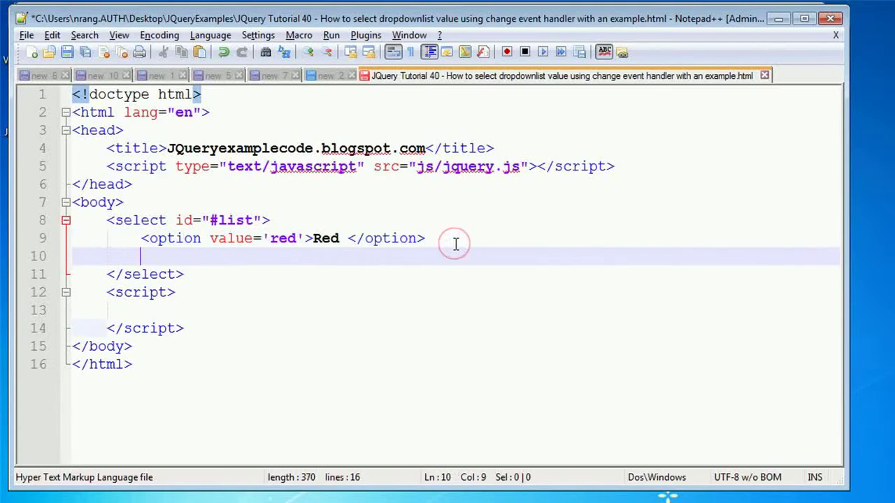
key("ctrl+v")
key("Return")
key("ctrl+v")
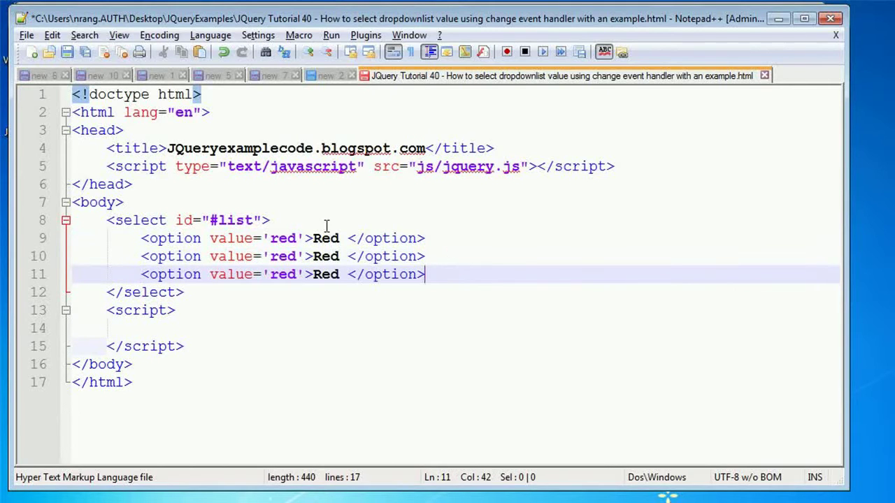
double_click(327, 256)
type("l")
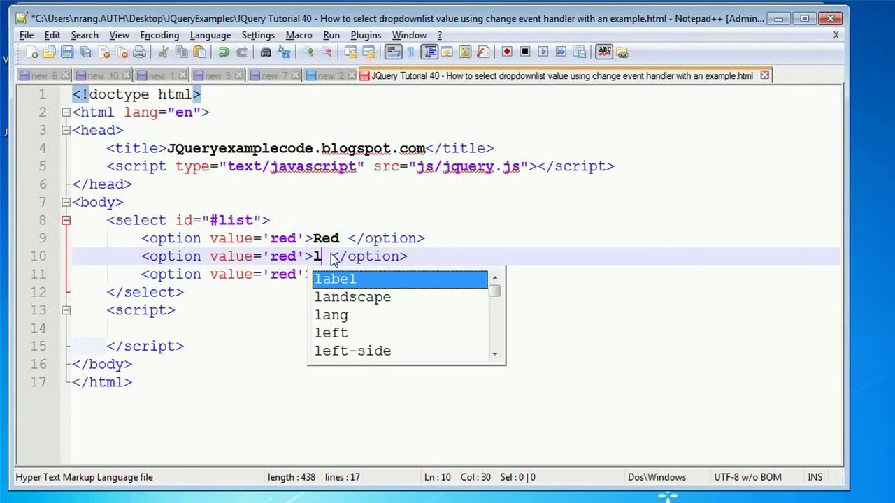
key("BackSpace")
type("blue")
key("Escape")
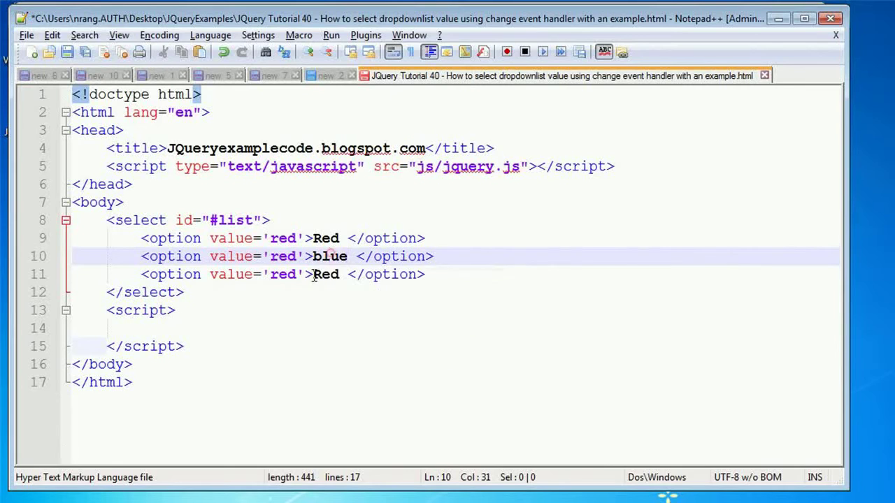
double_click(328, 274)
type("gre")
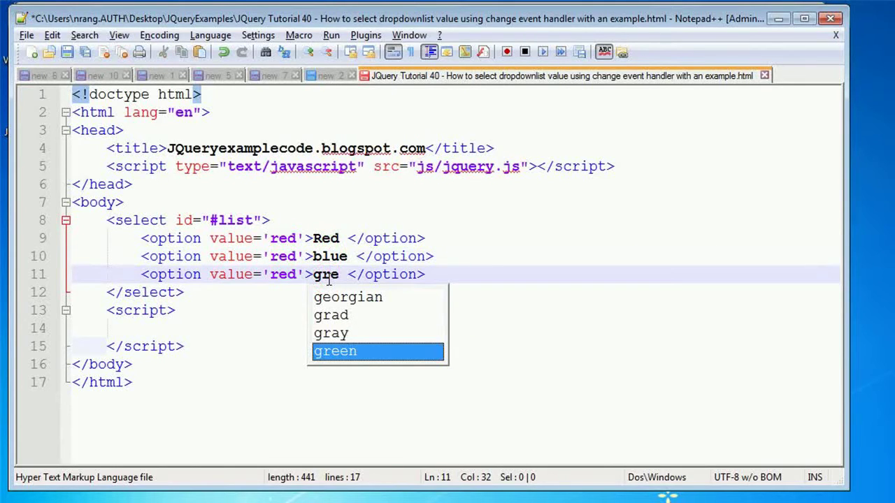
type("en")
Step: Change the copied options' values from red to blue and green
double_click(290, 256)
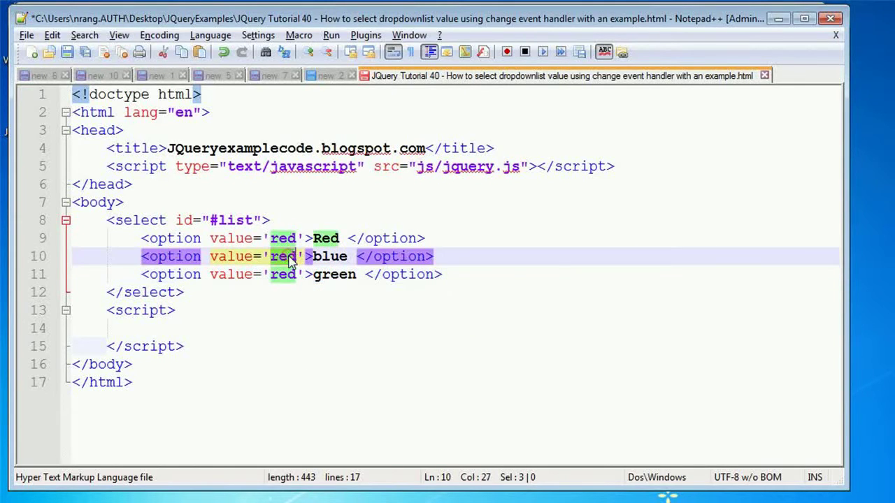
type("blue")
key("Escape")
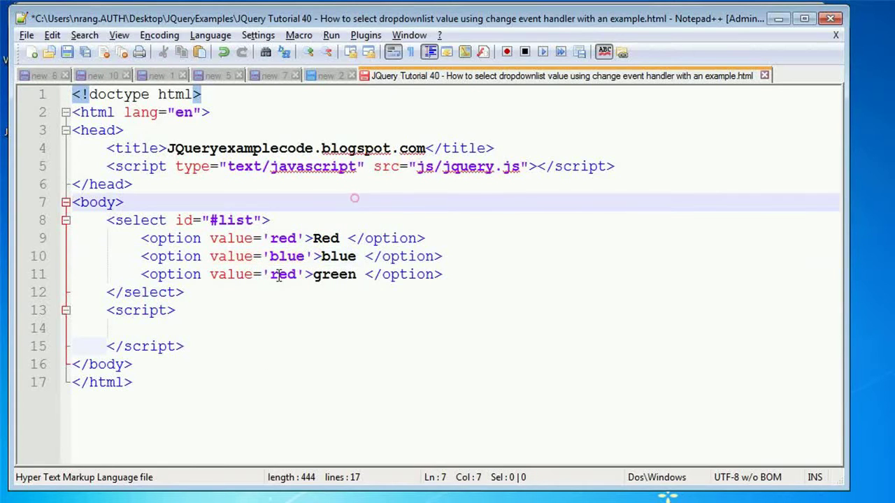
double_click(283, 274)
type("gern")
key("BackSpace")
key("BackSpace")
key("BackSpace")
type("r")
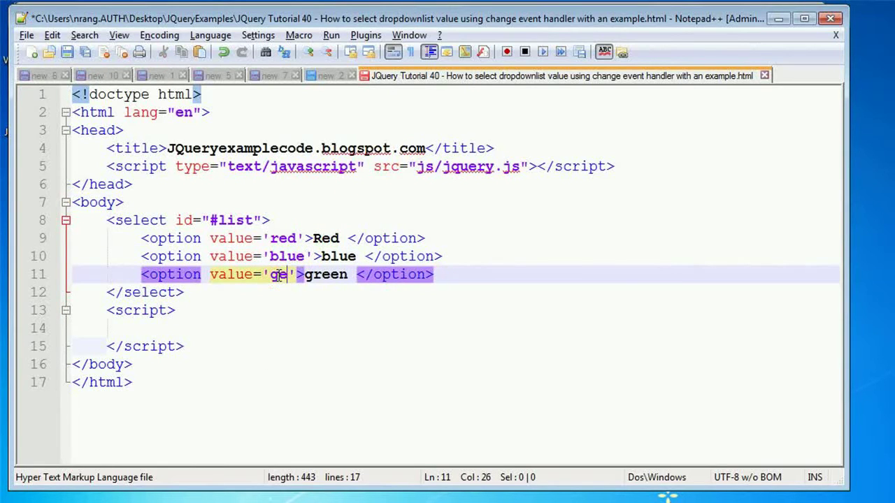
type("een")
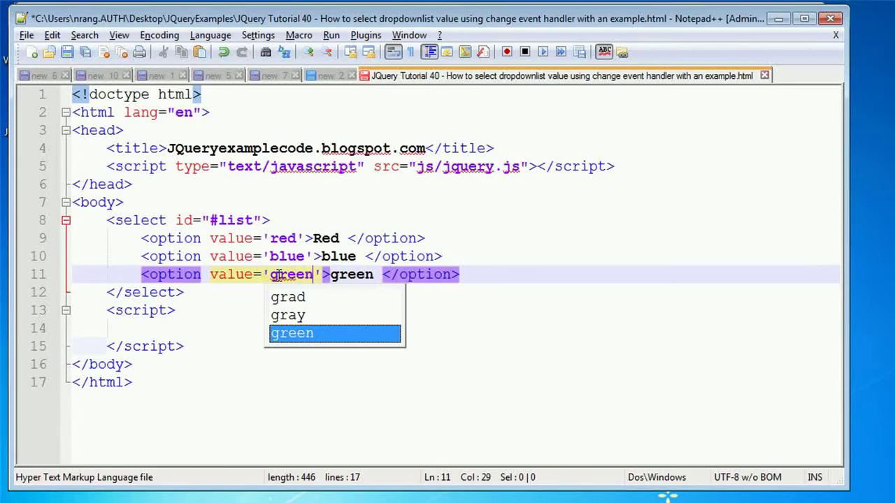
left_click(412, 236)
Step: Save the page, launch it in Chrome and open its colour dropdown
key("ctrl+s")
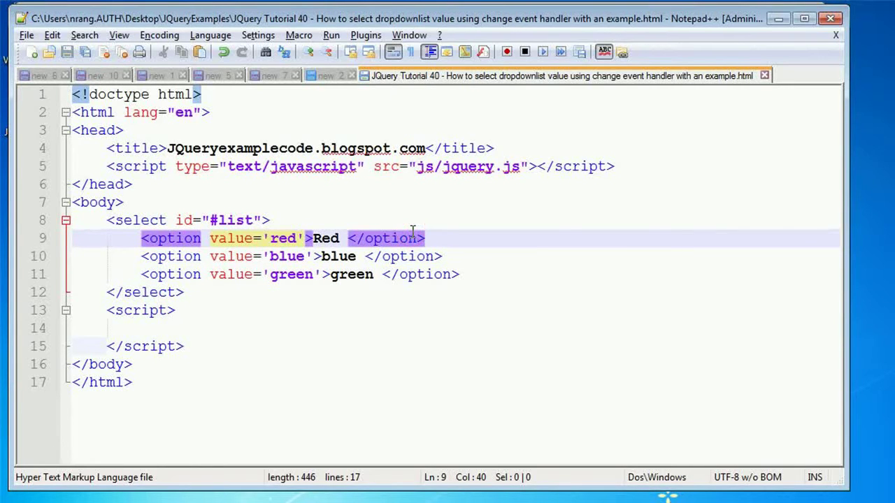
left_click(331, 35)
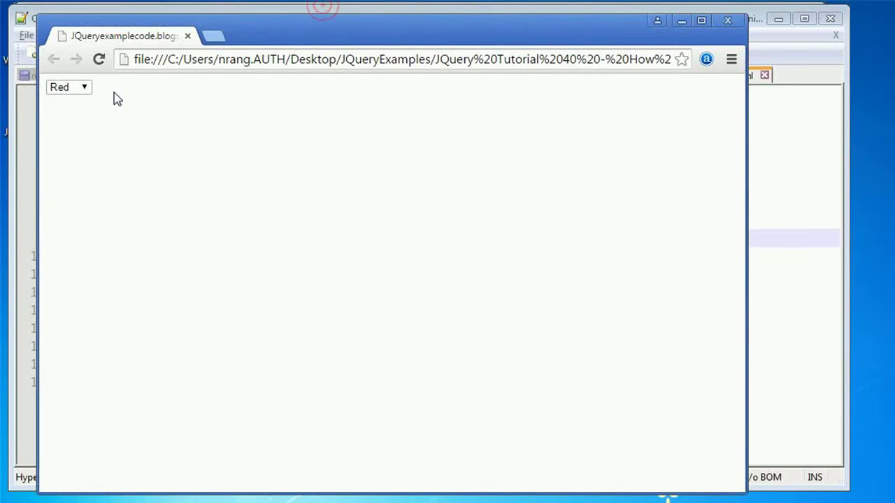
left_click(75, 89)
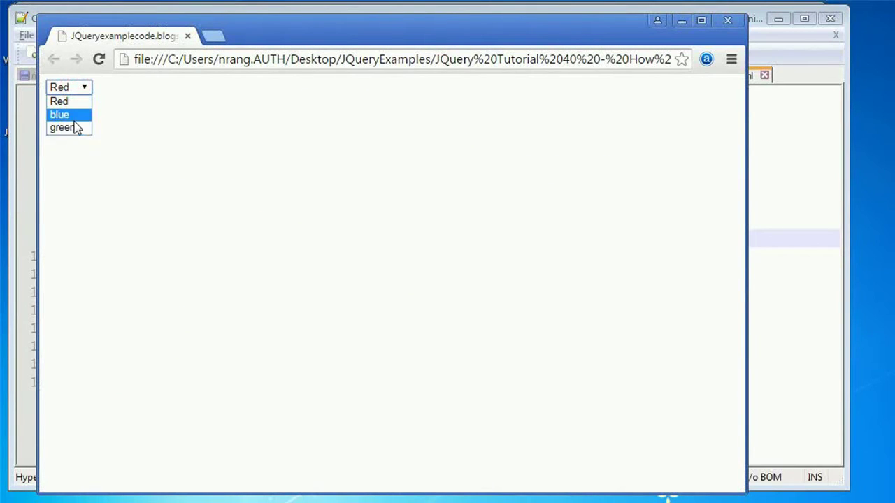
Step: Pick blue in Chrome, close the browser, and indent the empty script line
left_click(74, 119)
left_click(727, 21)
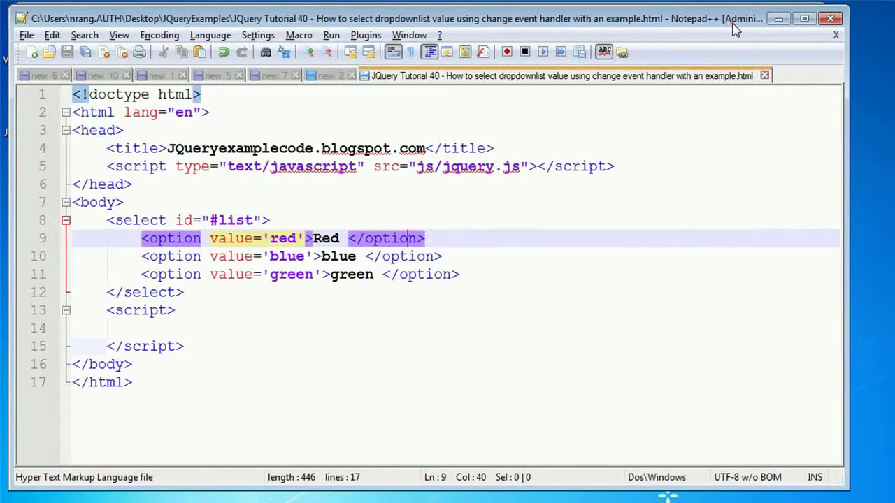
left_click(442, 271)
left_click(314, 291)
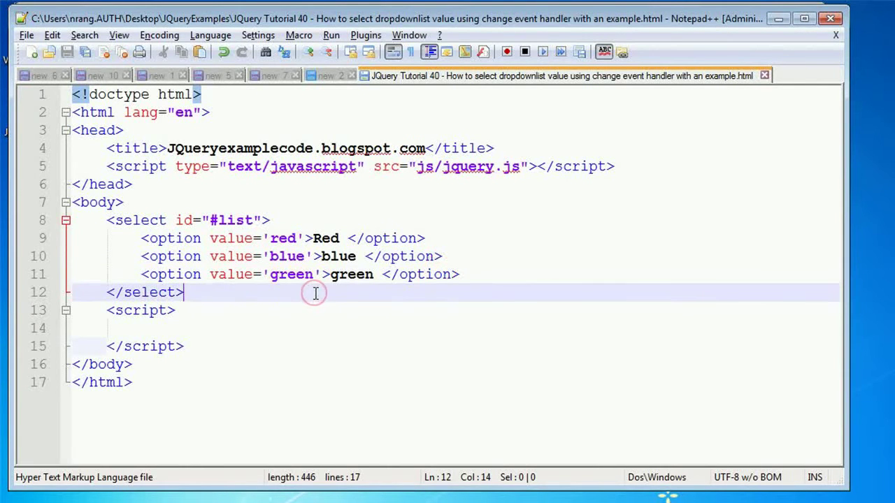
left_click(279, 336)
key("Tab")
key("Tab")
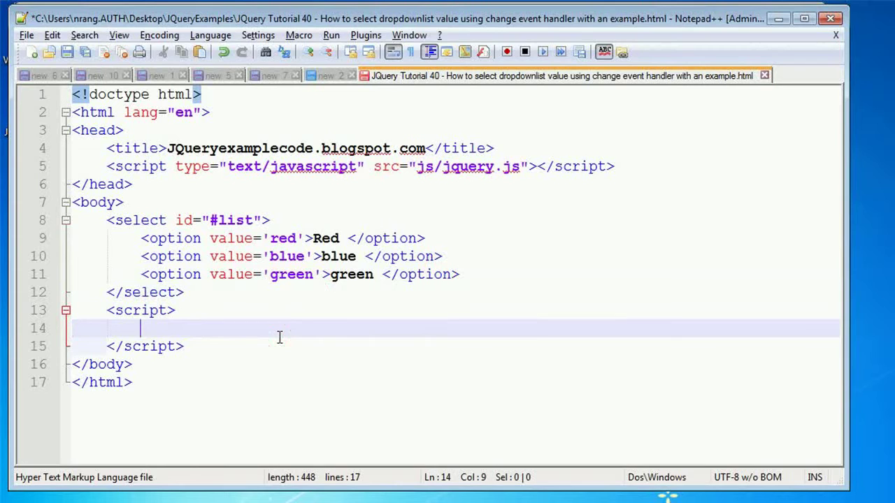
Step: Delete the '#' from the select's id so it reads "list"
left_click_drag(305, 256, 358, 257)
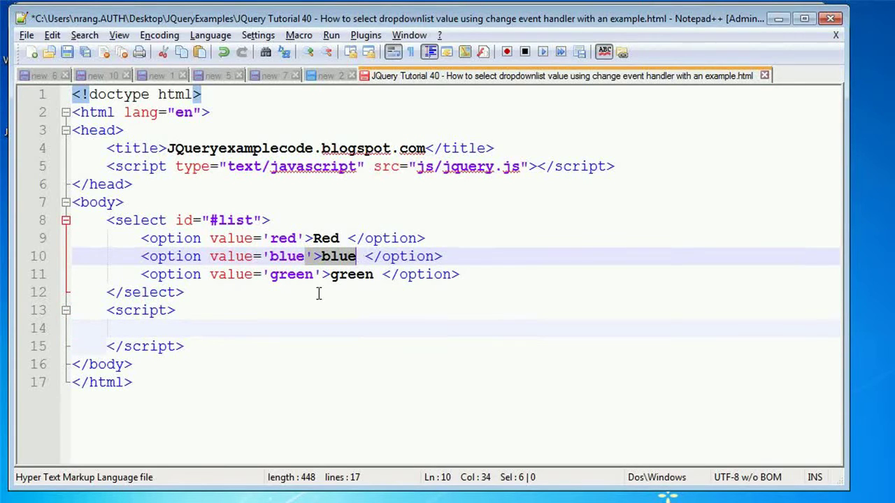
left_click(244, 327)
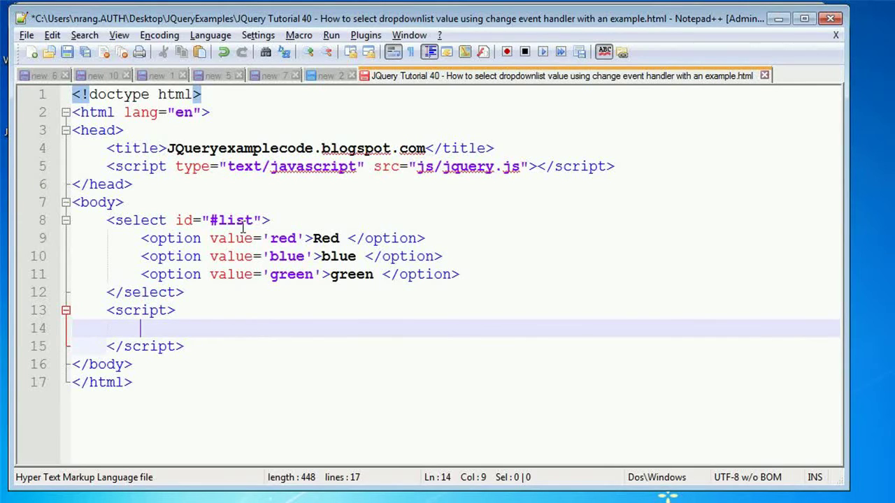
left_click_drag(252, 220, 211, 220)
left_click(212, 221)
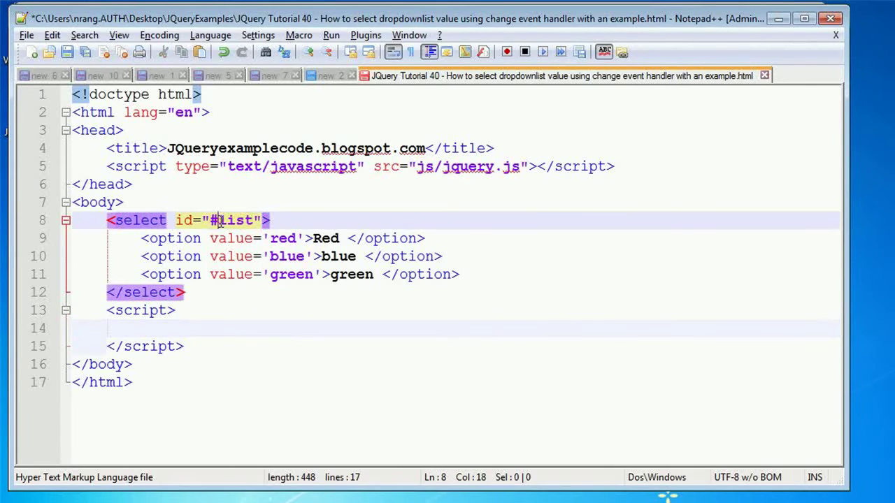
key("BackSpace")
left_click(215, 327)
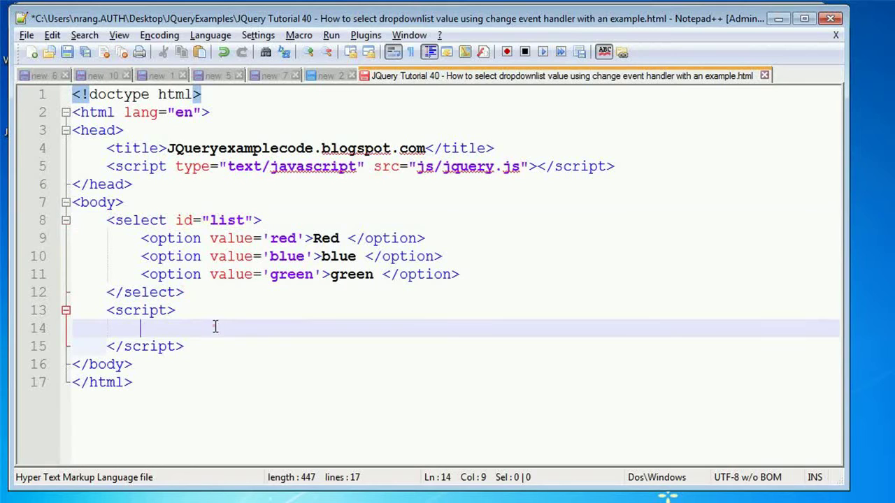
Step: Write the $('#list').change(function(){ }); handler and start a var selected… line inside it
type("$")
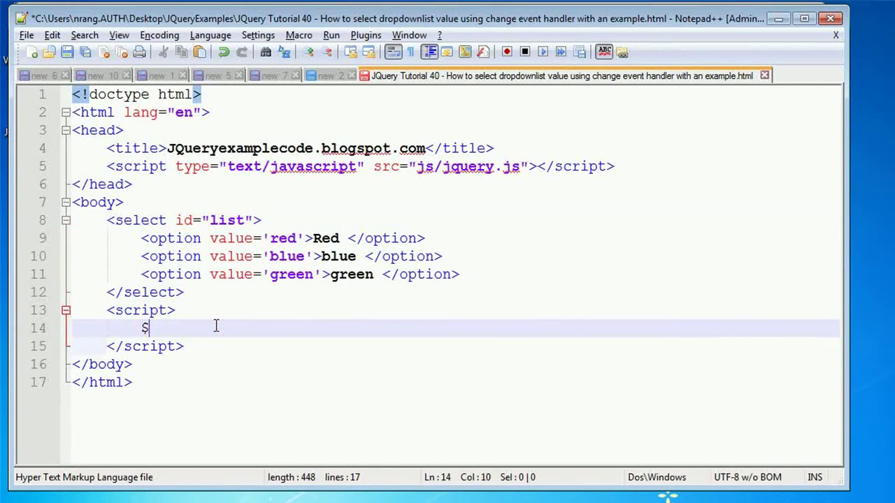
type("(")
type("''")
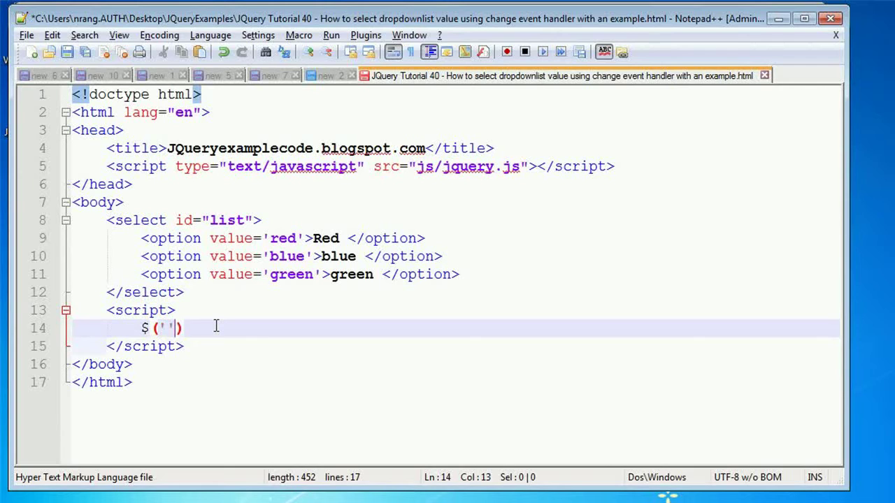
key("Left")
type("#list")
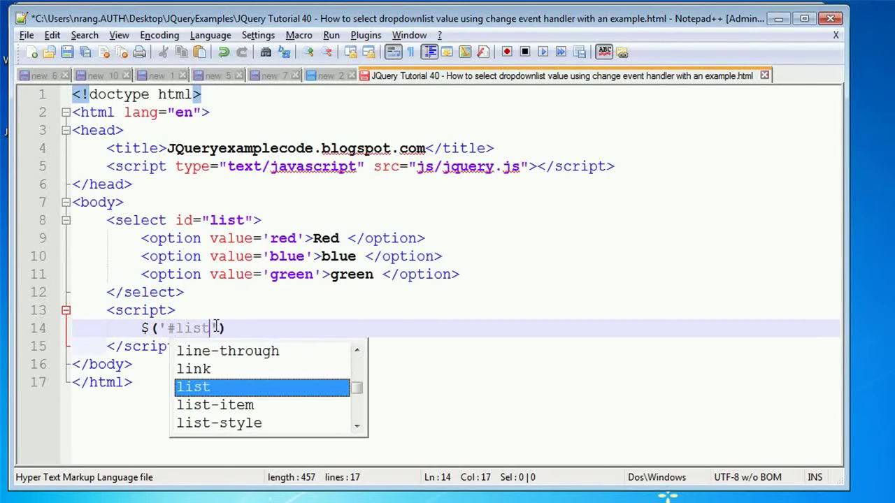
key("End")
type(".")
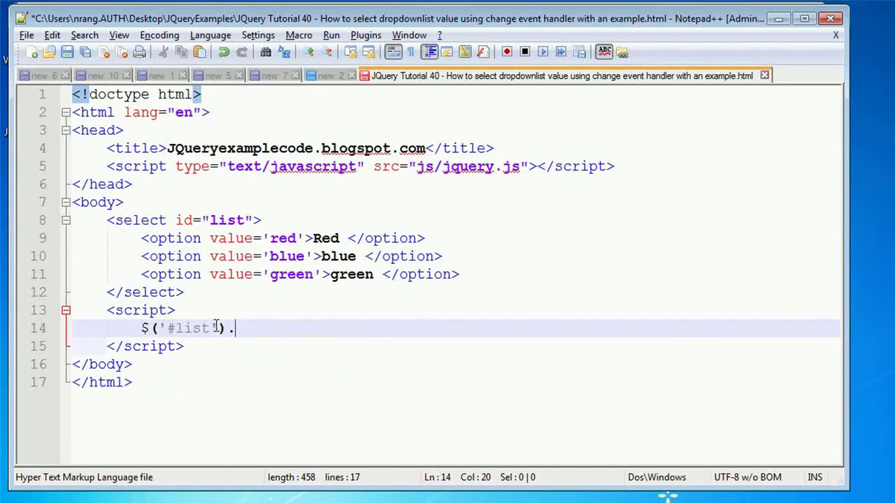
type("change(")
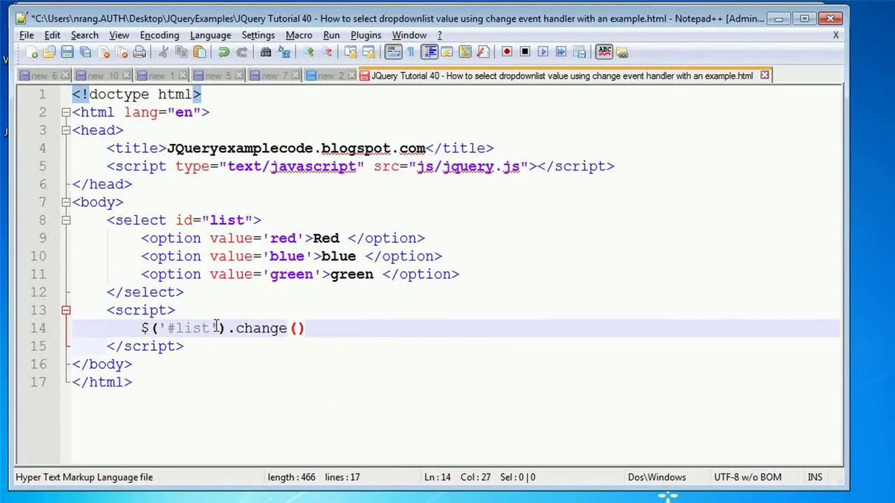
type("function")
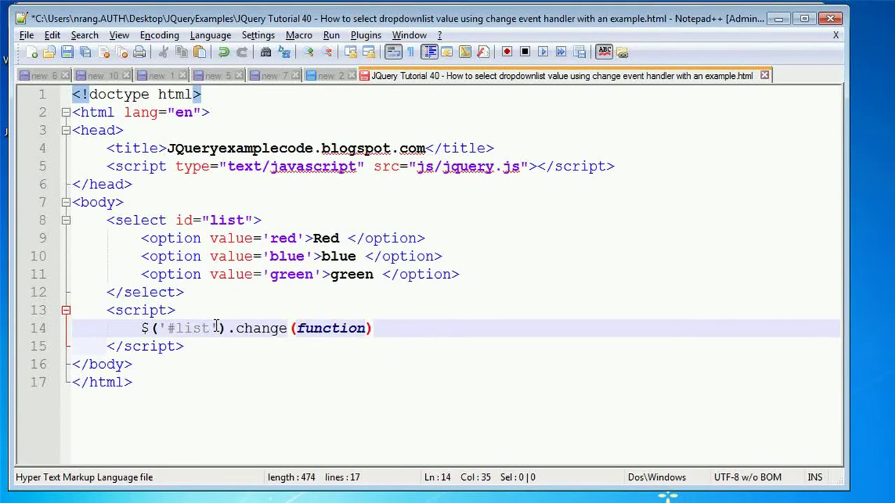
type("()")
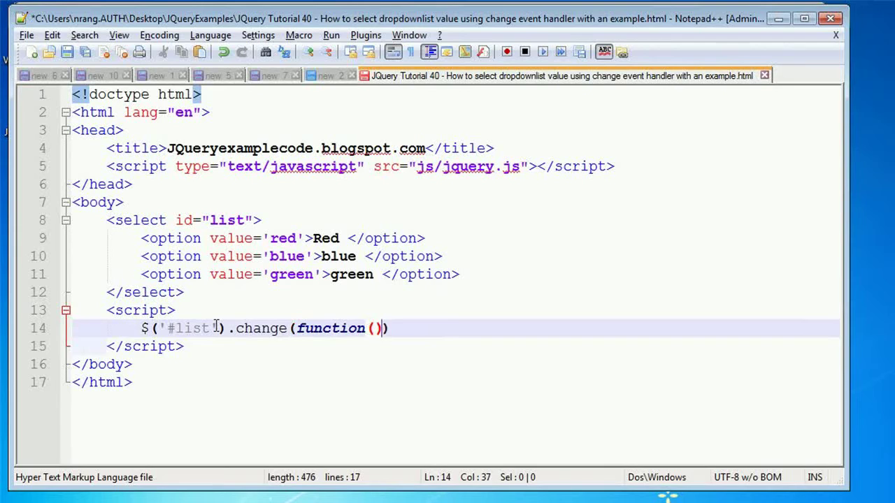
type("{")
key("Return")
key("Return")
key("End")
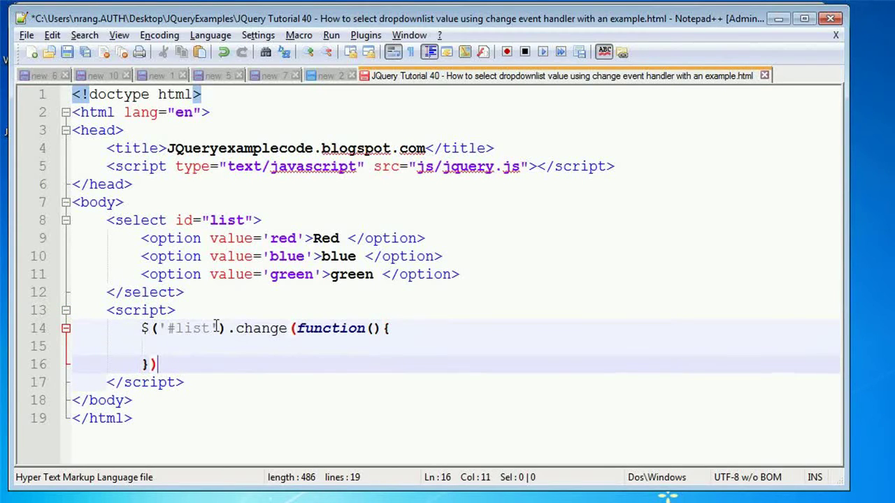
type(";")
key("Up")
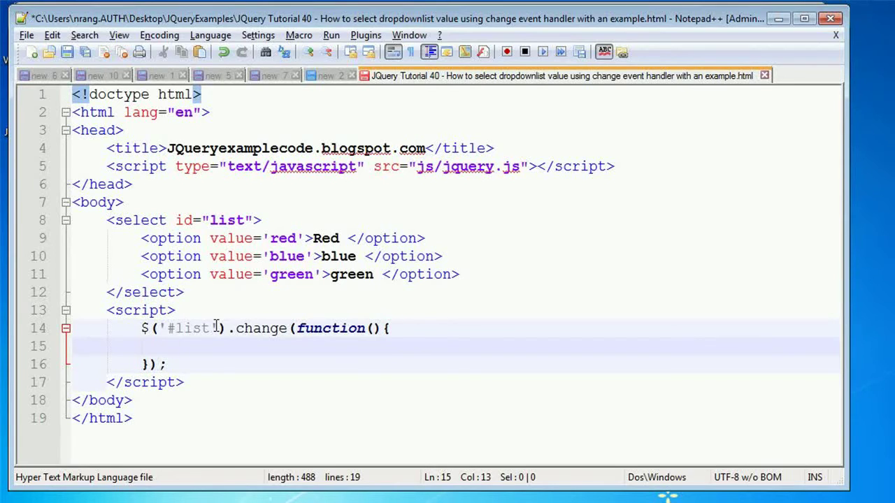
type("var ")
type("selected")
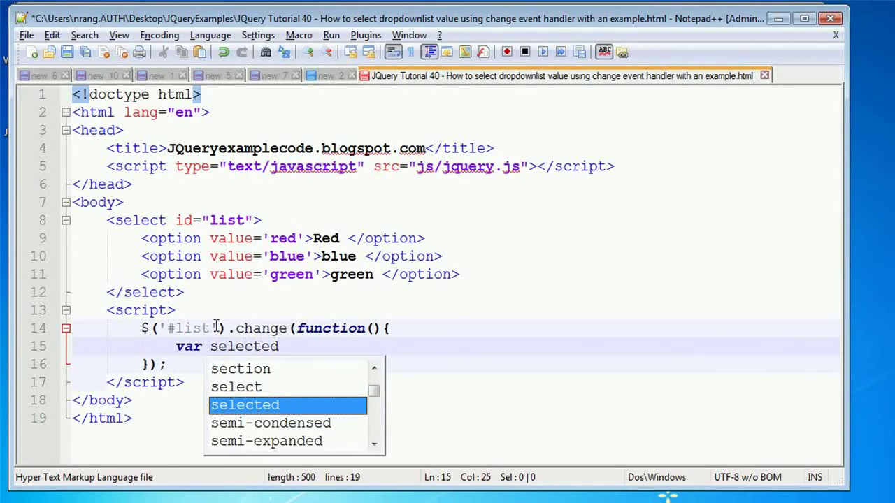
type("Vau")
Step: Write var selectedValue=$(this).val(); and alert(selectedValue); inside the change handler
key("BackSpace")
type("lue")
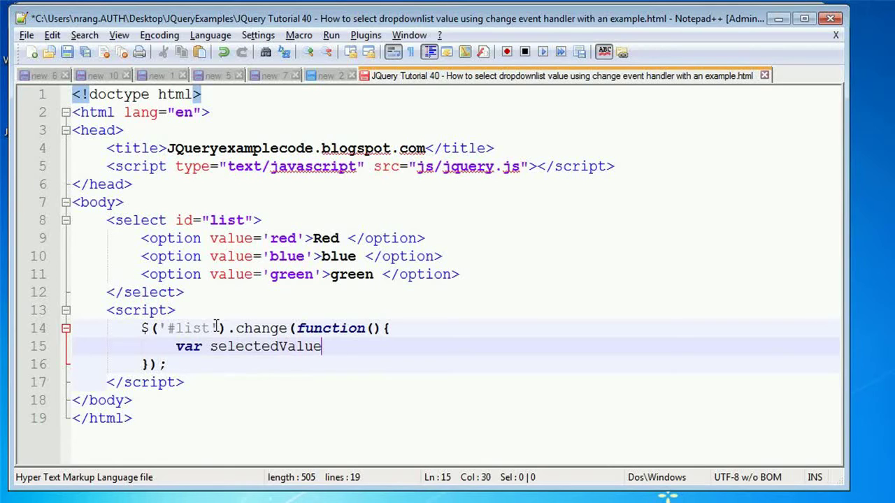
type("=")
type("'$")
key("BackSpace")
key("BackSpace")
type("$")
type("(this)")
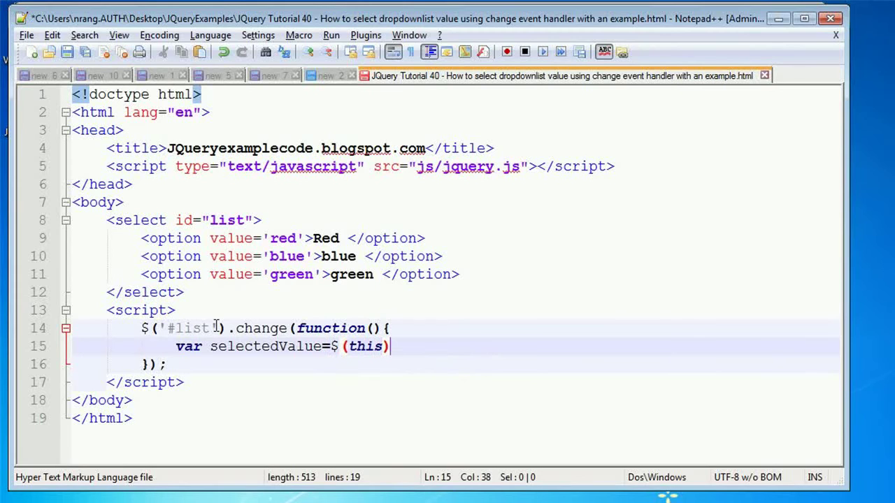
type(".val")
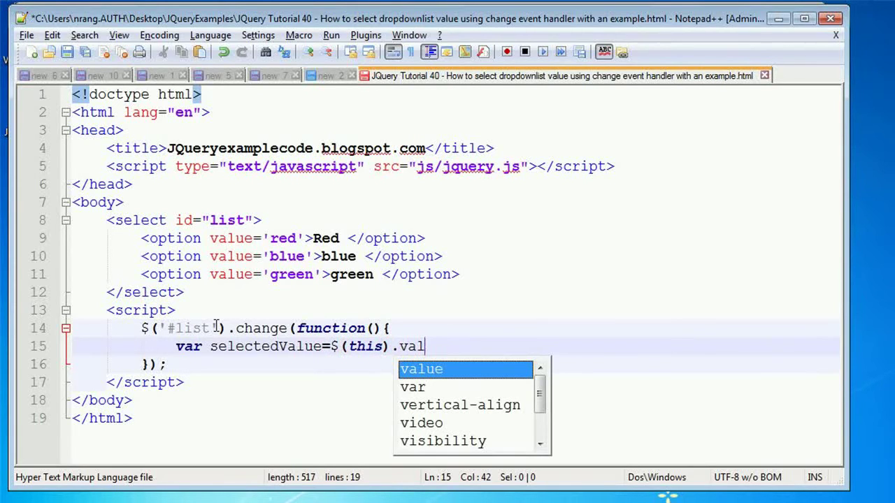
type("();")
key("Return")
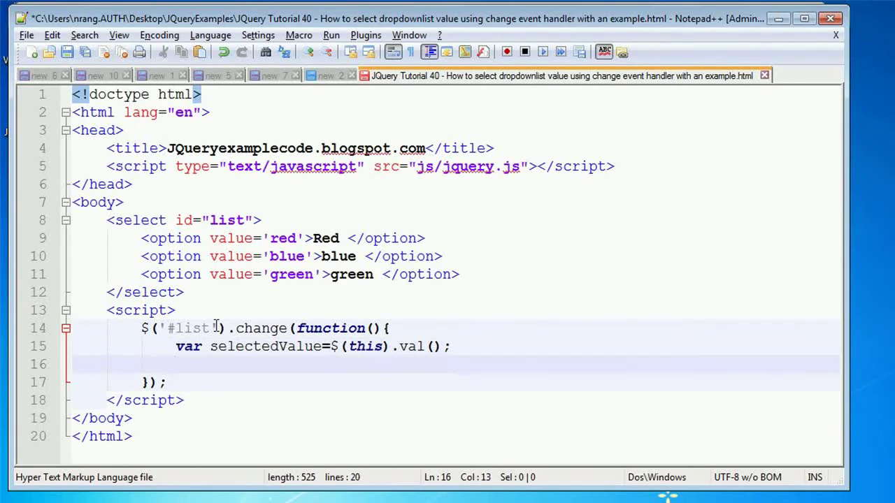
type("alert")
type("(")
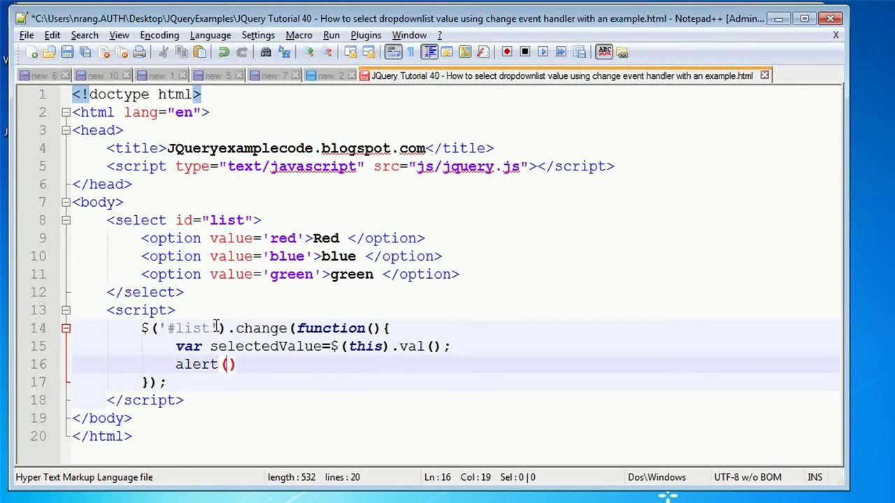
type("selec")
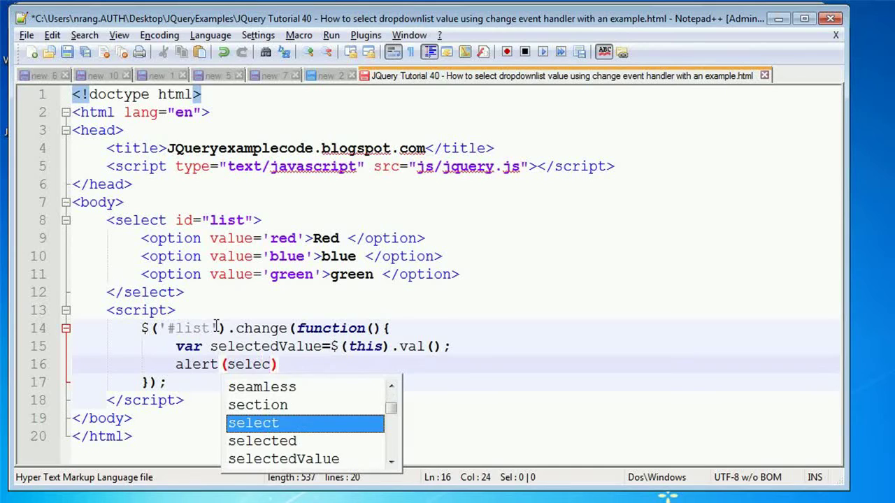
type("tedval")
key("Return")
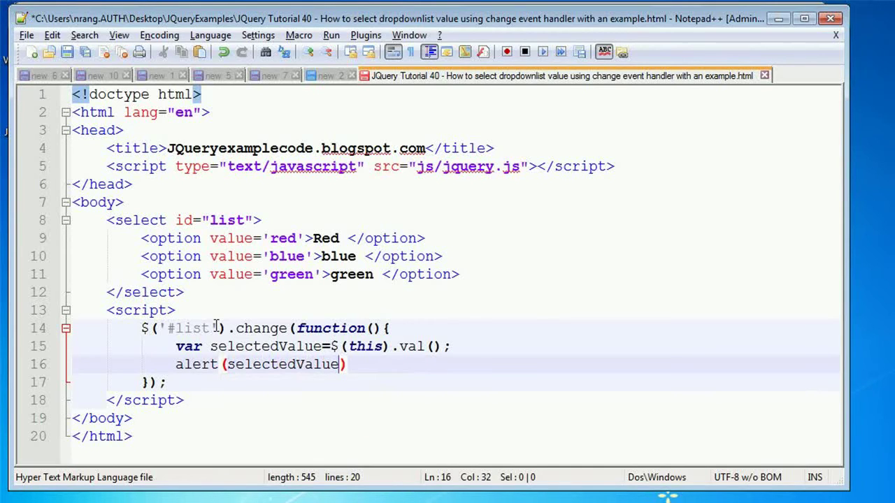
type(";")
Step: Launch the page in Chrome, choose blue and dismiss the blue alert
left_click(331, 37)
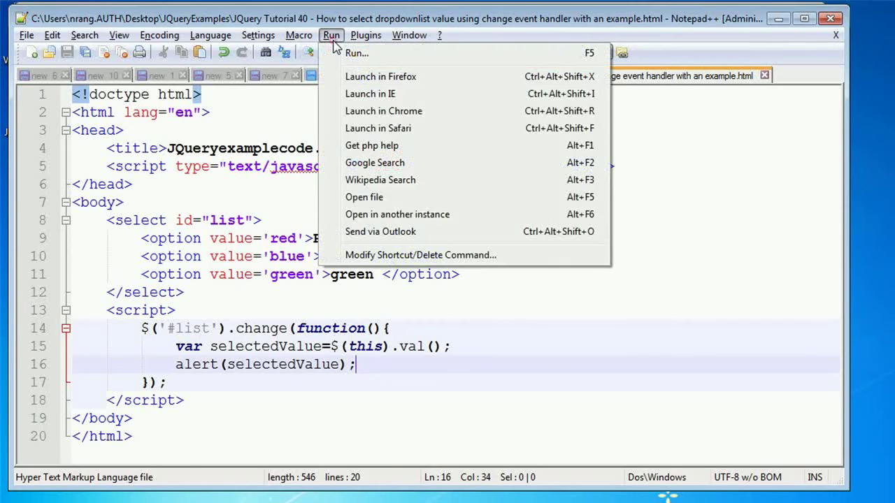
left_click(371, 110)
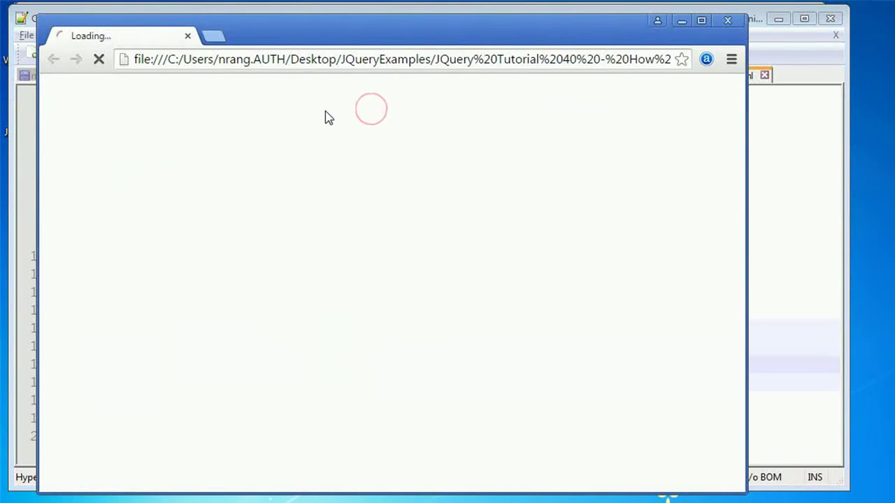
left_click(81, 89)
left_click(79, 117)
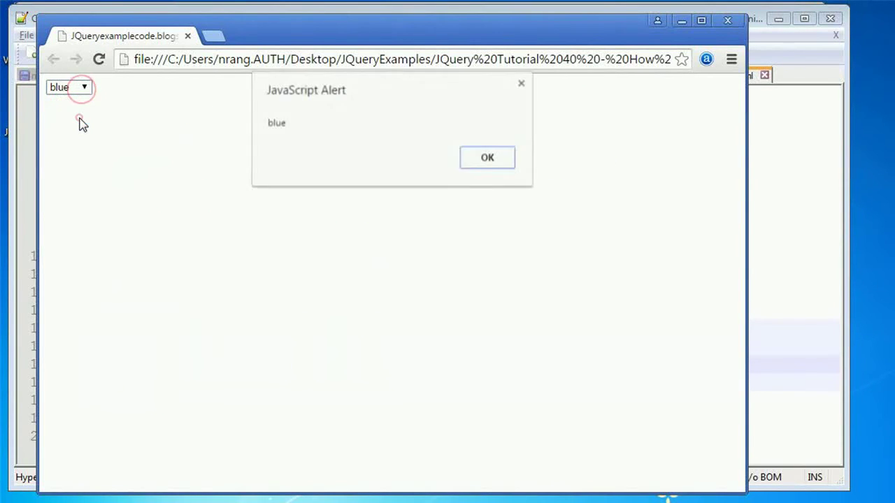
left_click(314, 127)
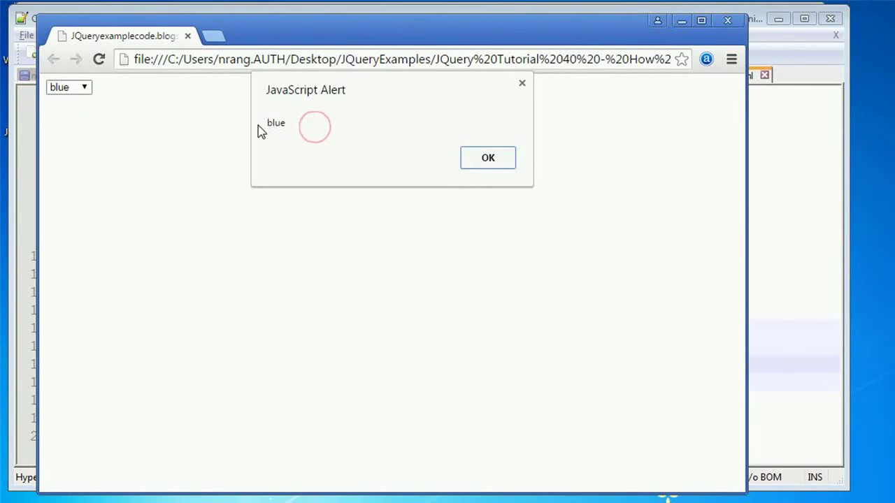
left_click(488, 158)
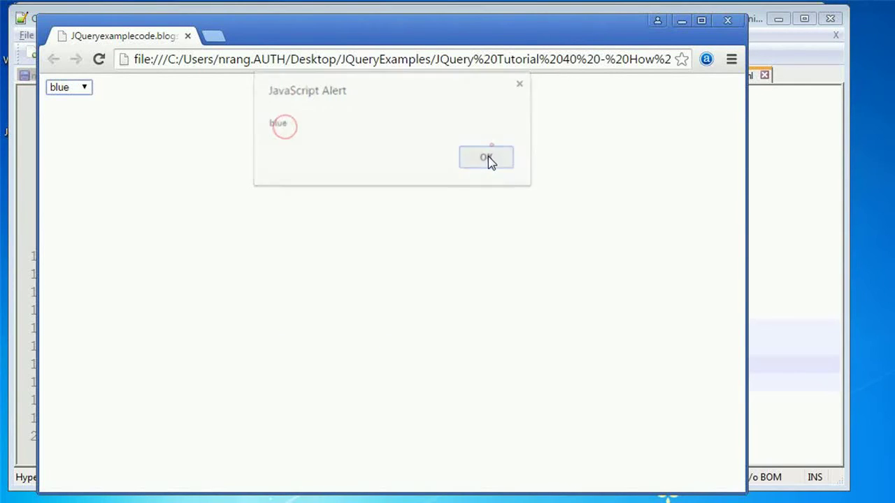
Step: Choose green, dismiss the green alert, and close Chrome
left_click(79, 88)
left_click(80, 126)
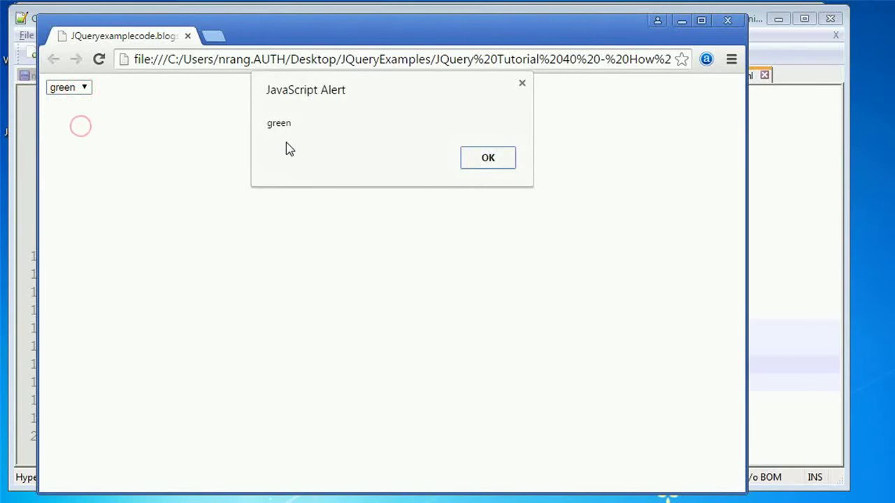
left_click(472, 158)
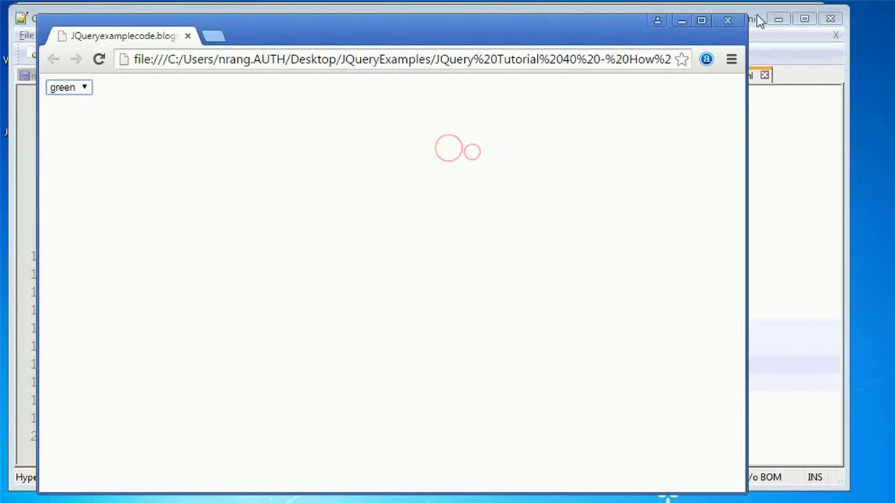
left_click(727, 20)
Step: Mark the word change on line 14, then switch to the Tutorial List.txt notes
left_click(478, 255)
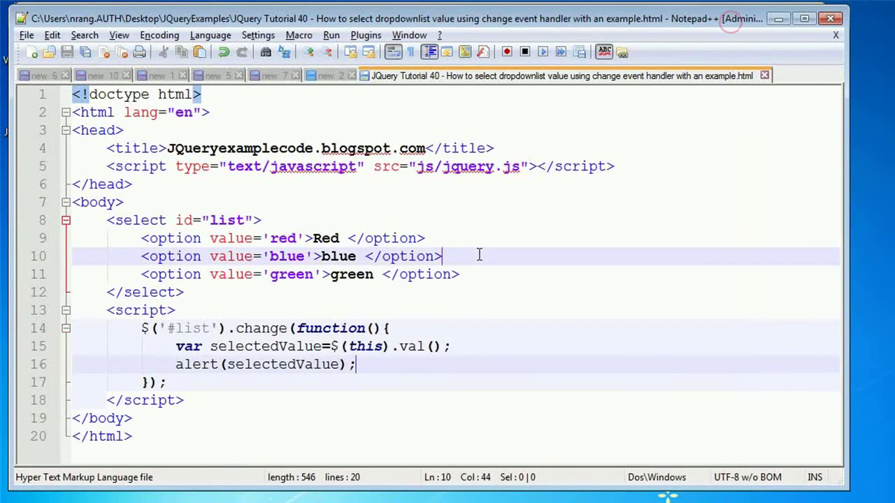
left_click(224, 328)
double_click(255, 329)
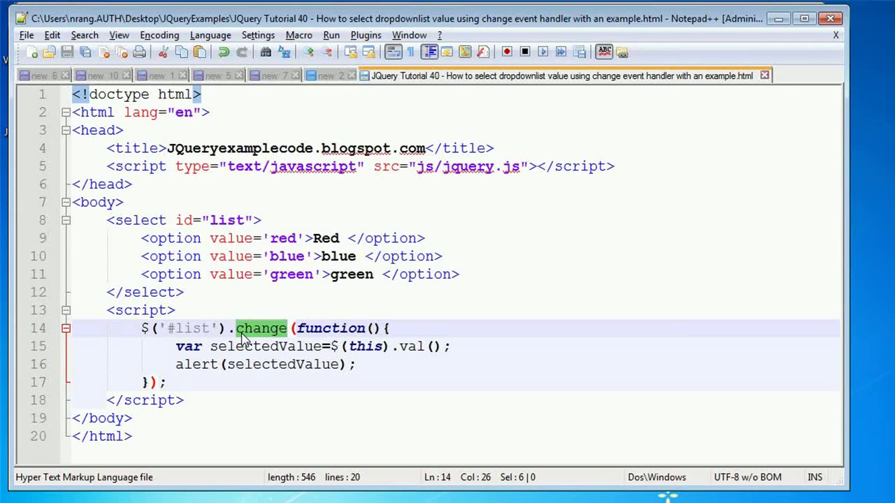
left_click(290, 343)
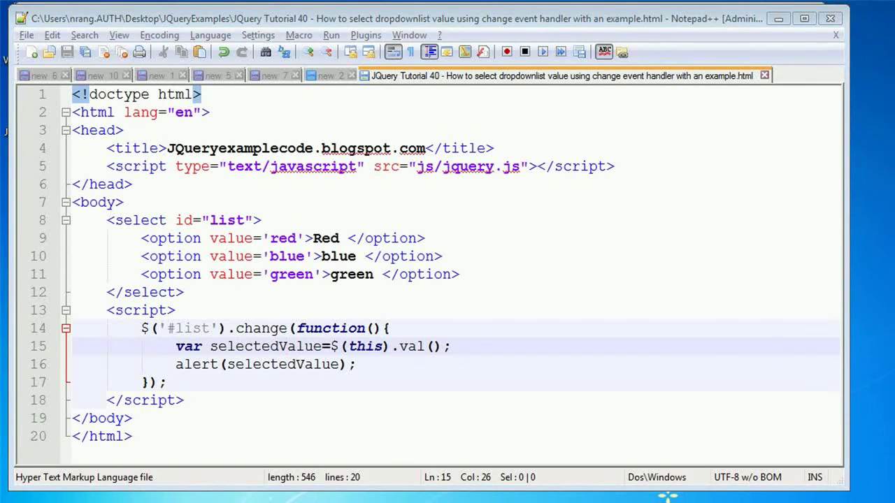
key("alt+Tab")
left_click(359, 381)
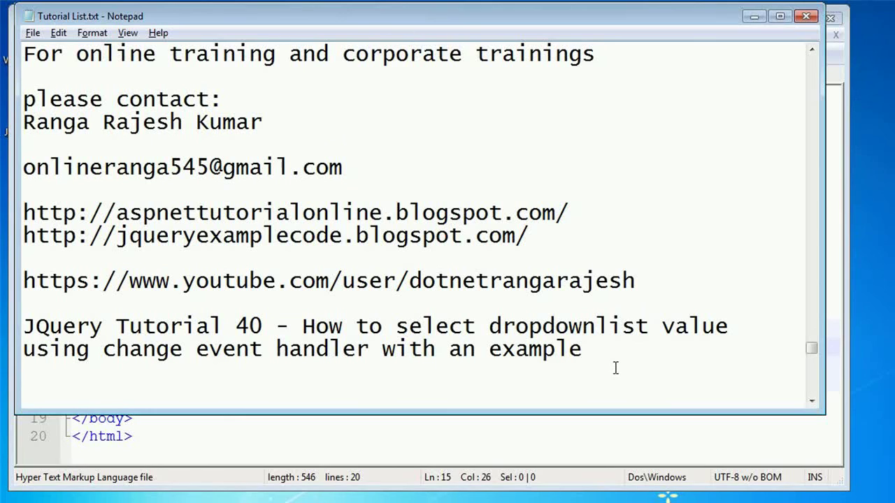